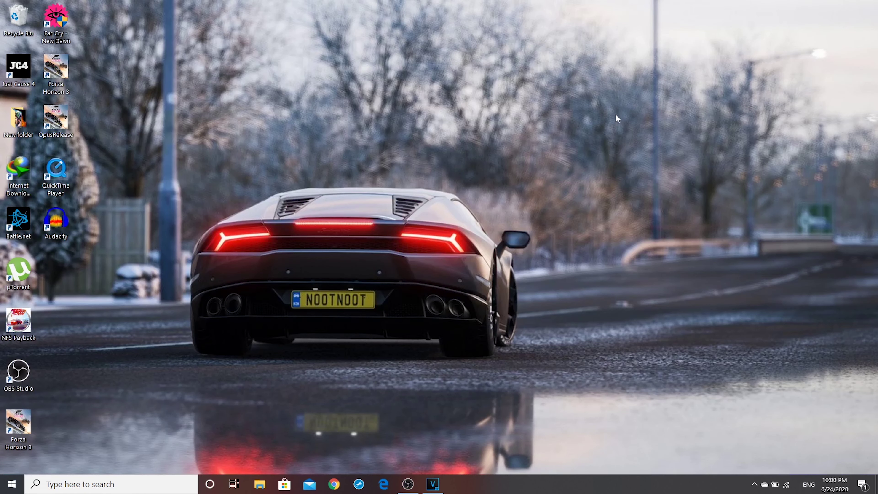
Switch to VEGAS Pro and start a new project using the HD 1080-60i (1920x1080, 29.970 fps) template
left_click(432, 484)
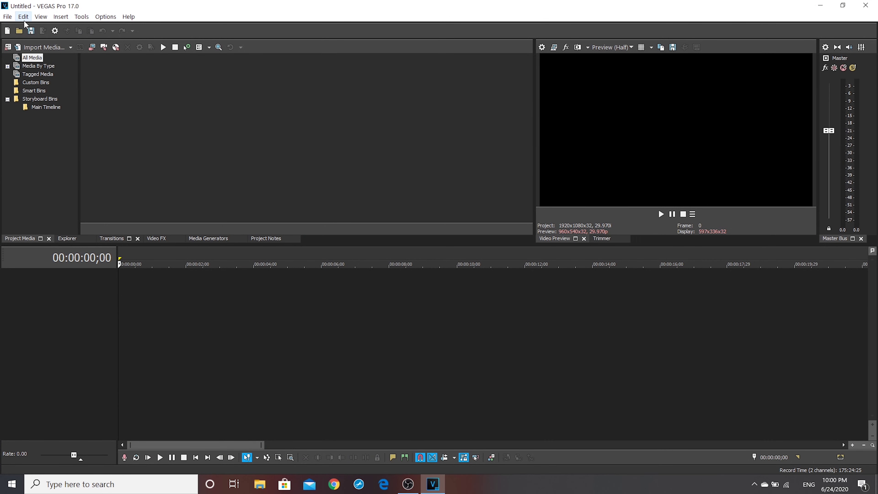
left_click(7, 17)
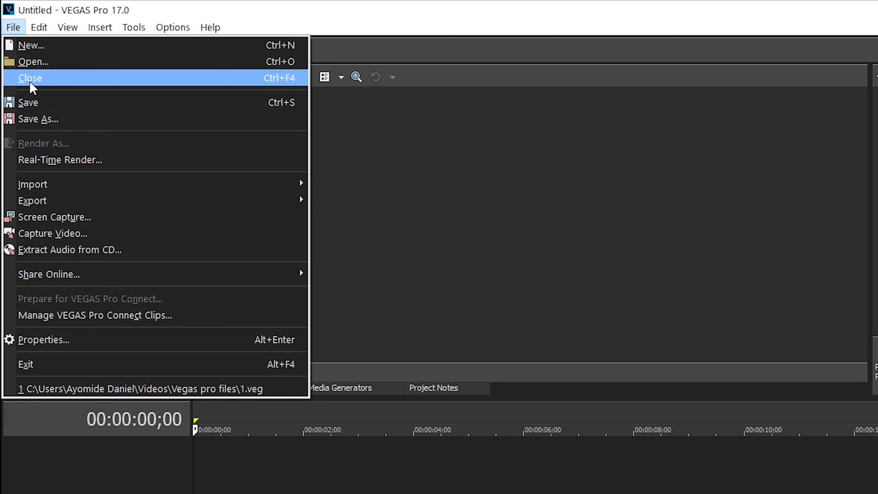
left_click(52, 50)
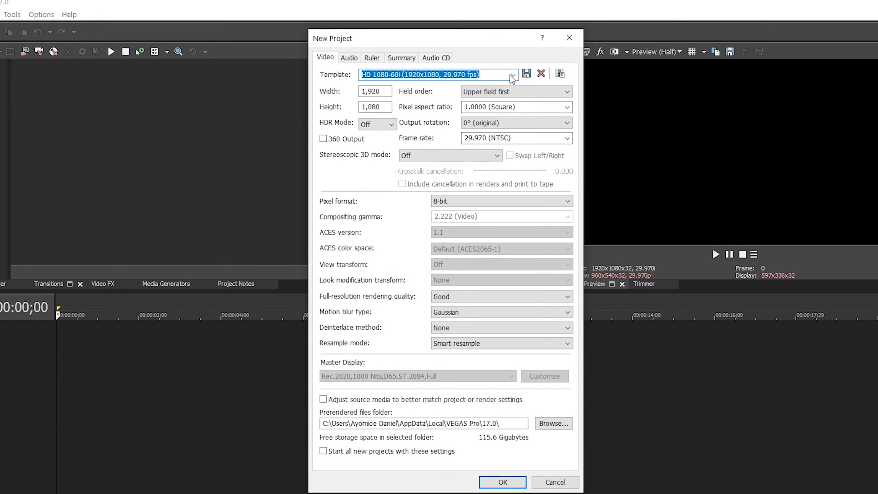
left_click(512, 75)
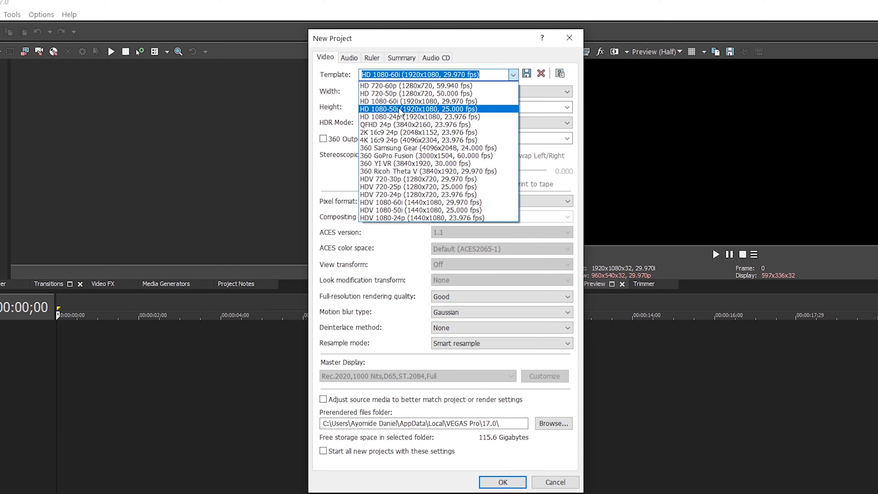
left_click(428, 103)
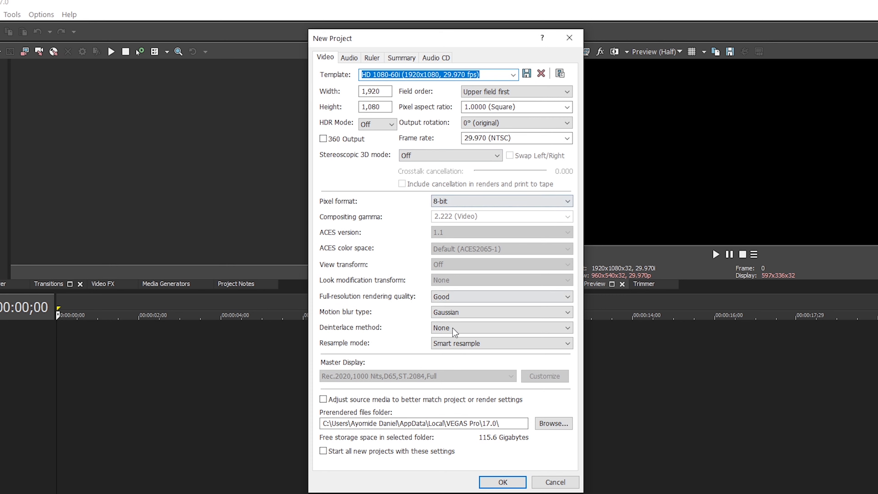
Create the project with Best rendering quality, Disable resample, and source media adjusted to better match project or render settings
left_click(462, 297)
left_click(465, 330)
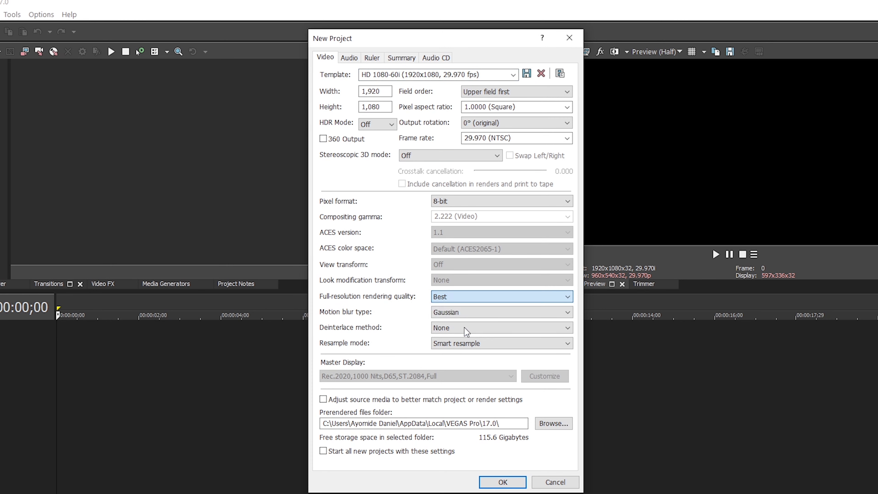
left_click(476, 346)
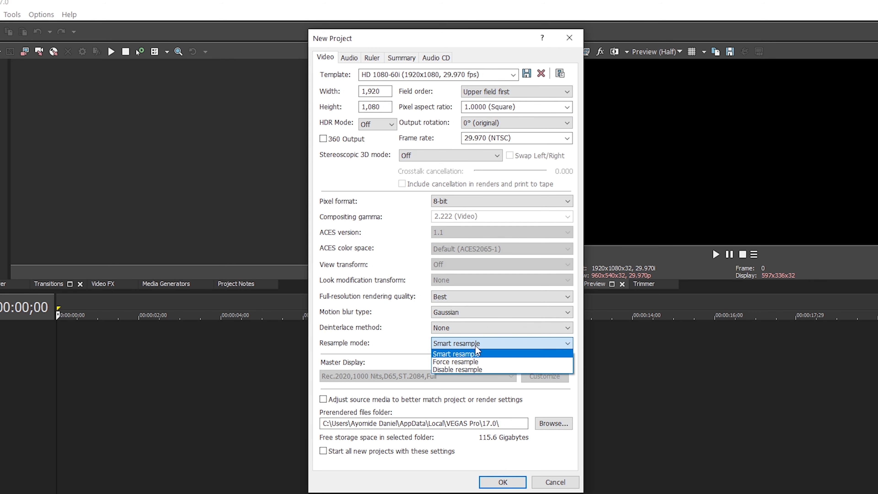
left_click(480, 370)
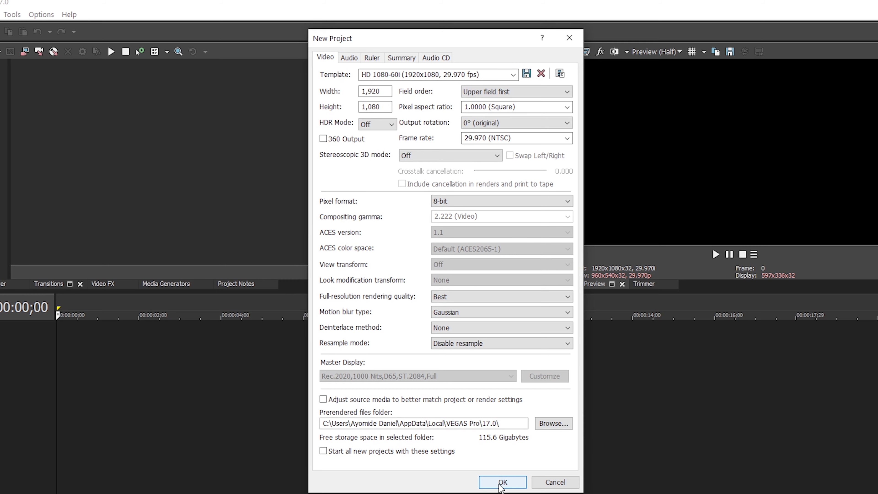
left_click(324, 399)
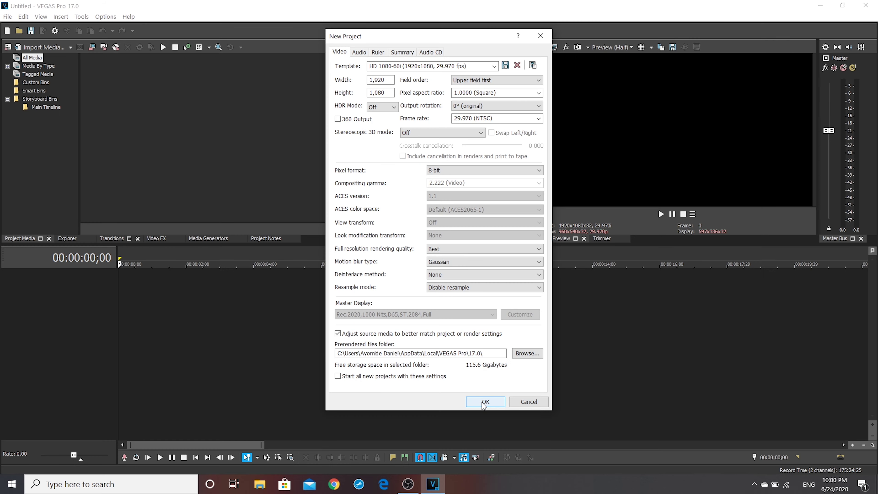
left_click(502, 482)
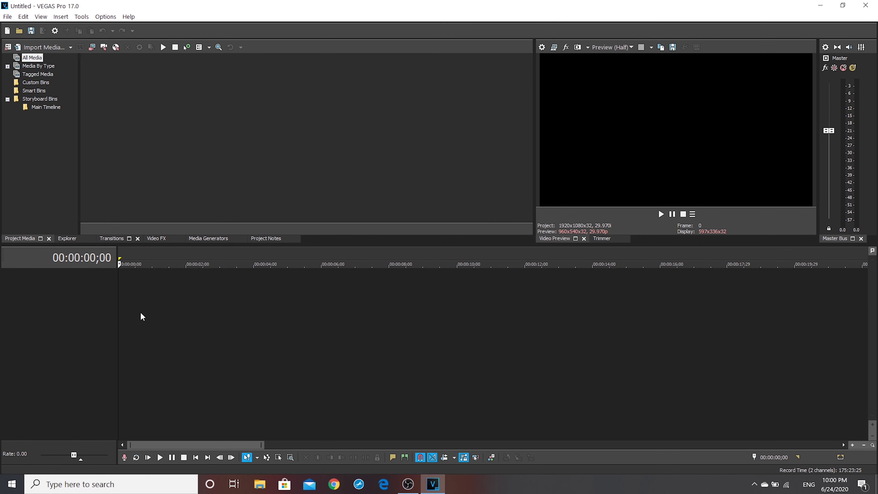
Insert a video track on the empty timeline and add a text media event to it
right_click(142, 317)
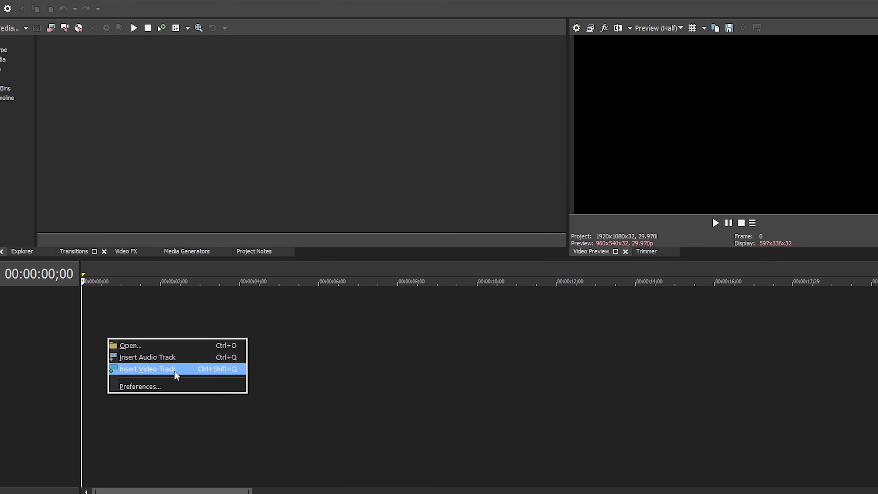
left_click(175, 372)
right_click(160, 307)
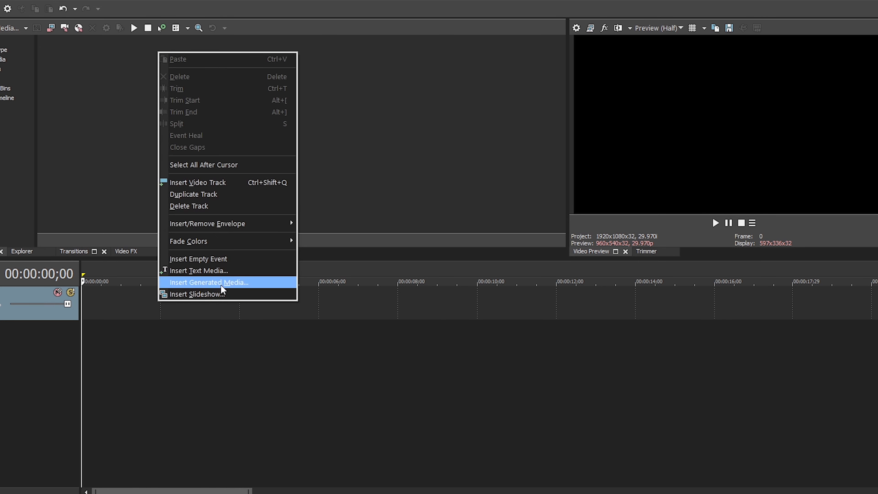
left_click(220, 273)
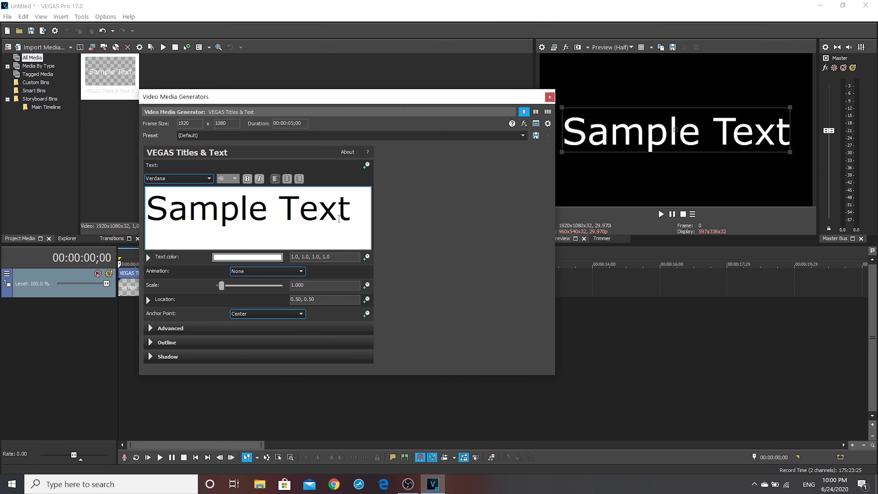
Replace the sample text with "Welcome" and set its font to Bebas Neue
left_click(177, 197)
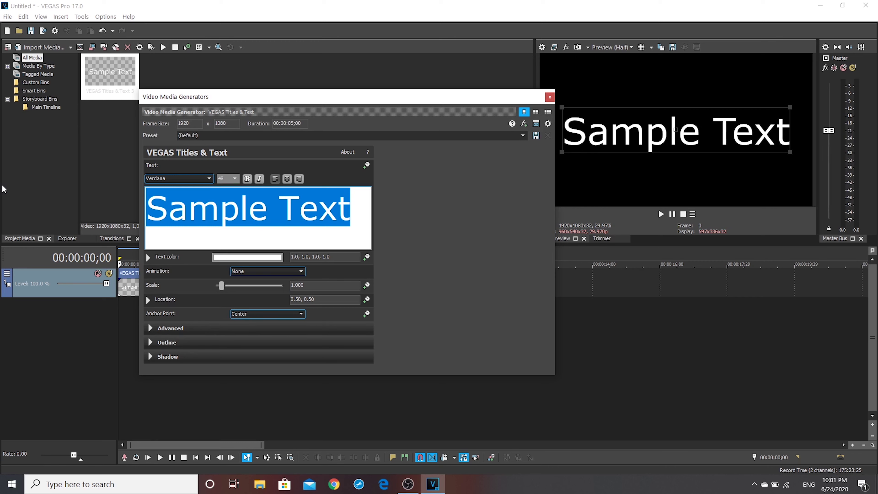
type("Welcome")
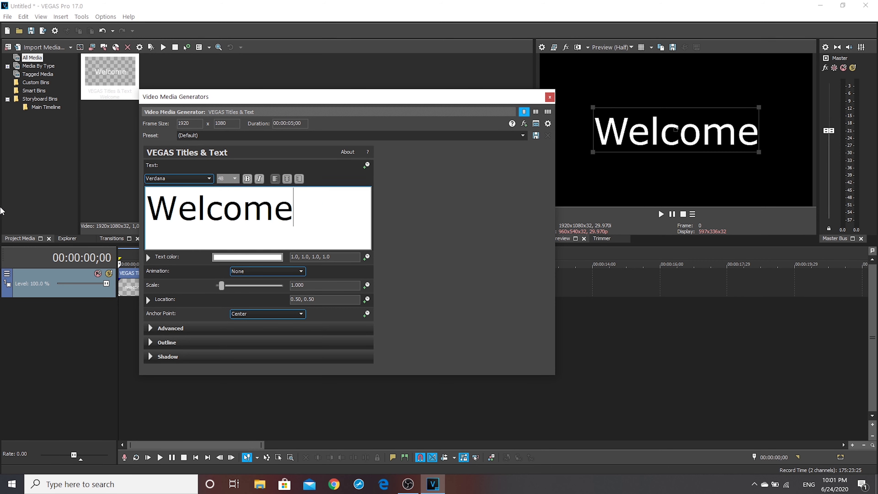
key("ctrl+a")
left_click(210, 178)
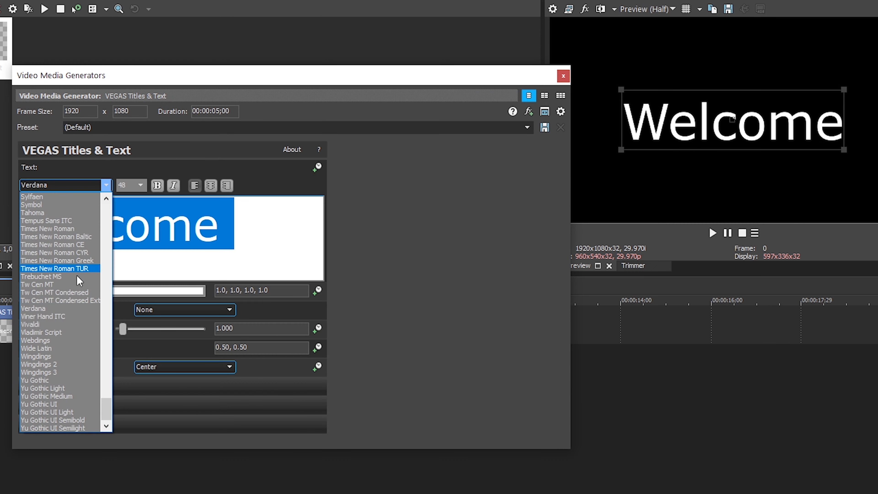
key("b")
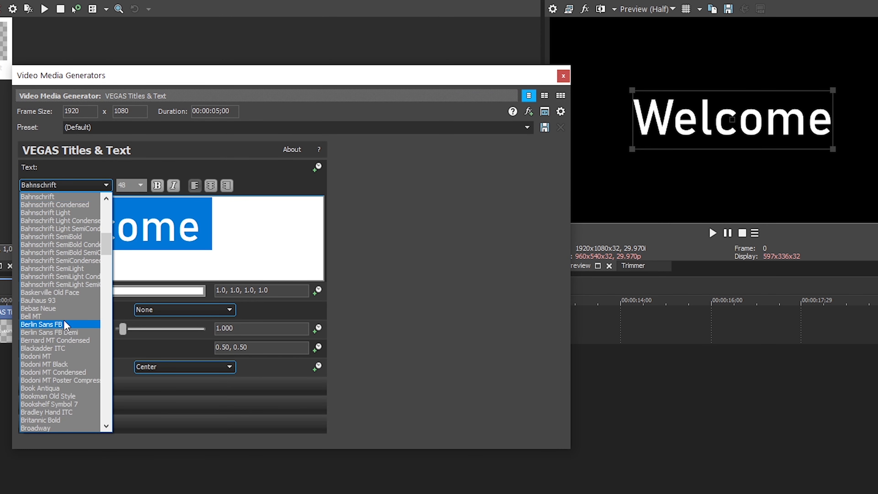
left_click(66, 306)
Make the Welcome title bold and set its text color to pink (1.0, 0.23, 0.78, 1.0)
left_click(142, 186)
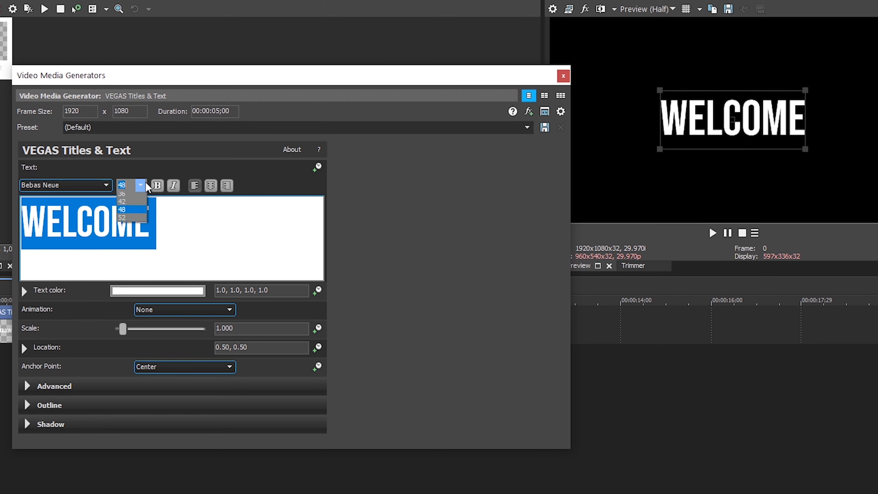
left_click(208, 225)
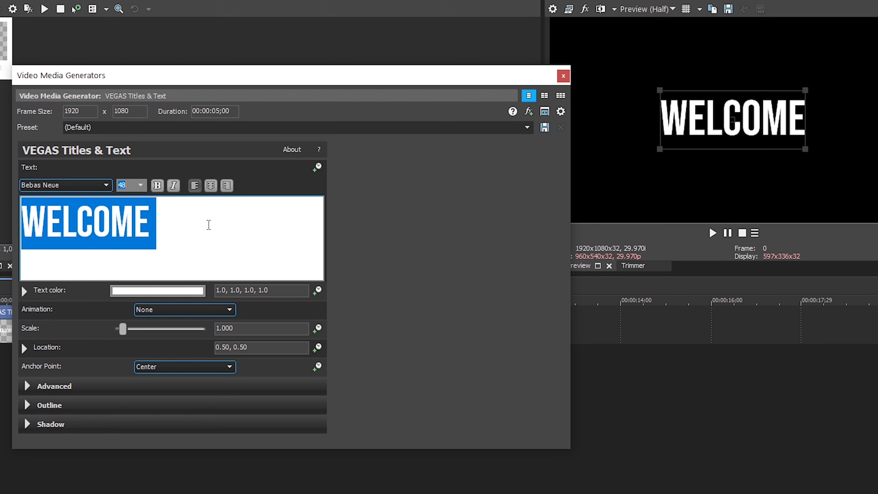
left_click(156, 185)
left_click(196, 292)
left_click_drag(148, 367, 80, 345)
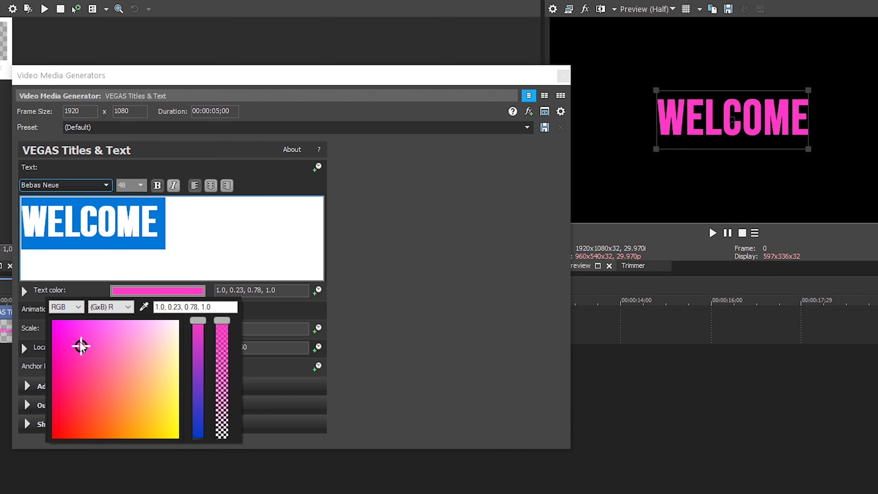
left_click(442, 404)
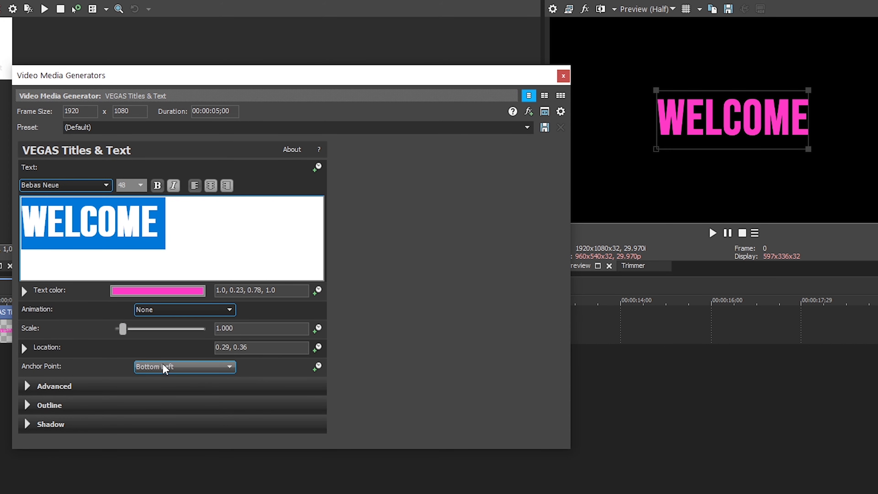
Set the title's anchor point to Bottom Left and shrink it to a scale of about 0.68
scroll(163, 366, "down", 2)
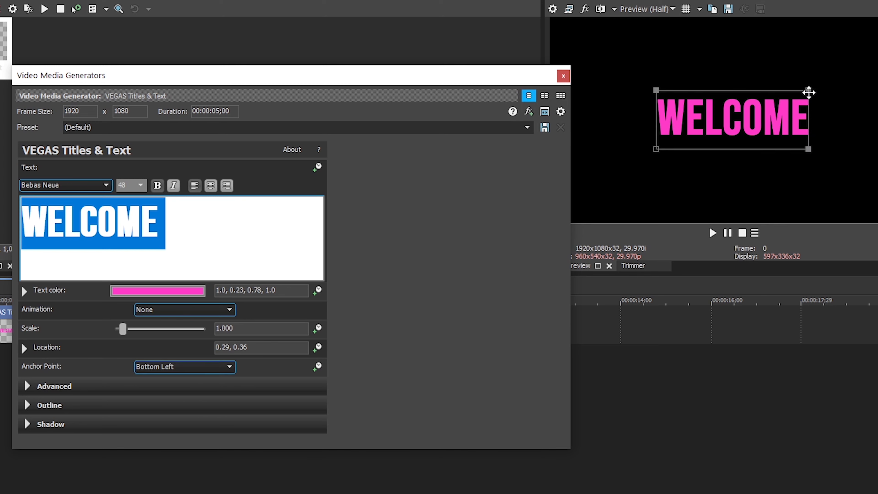
left_click_drag(808, 92, 773, 117)
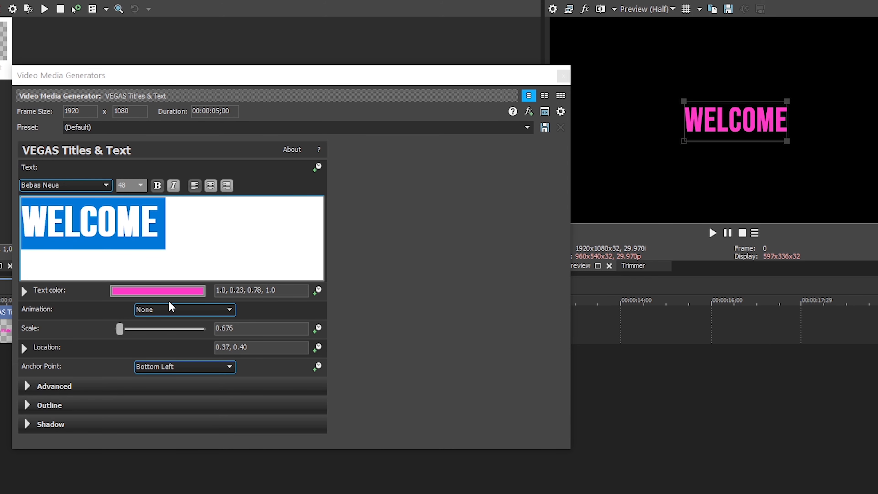
Apply the Coming at You animation to the title and close the media generator
left_click(188, 318)
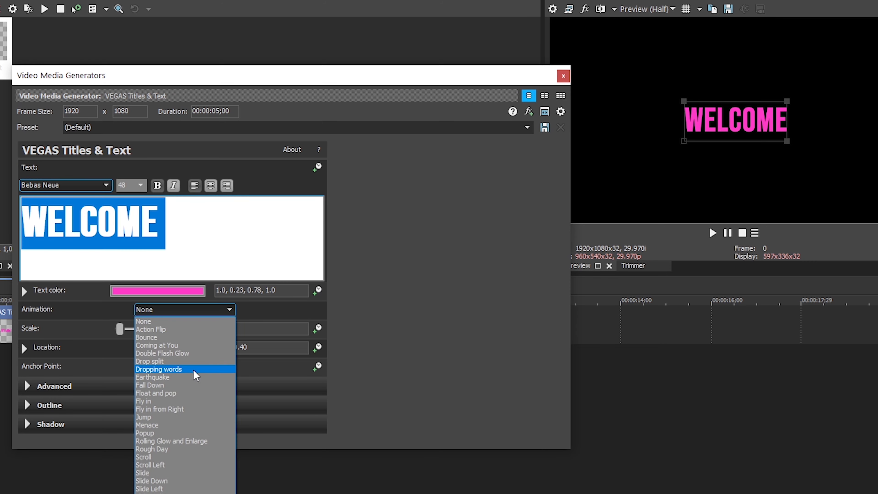
left_click(189, 345)
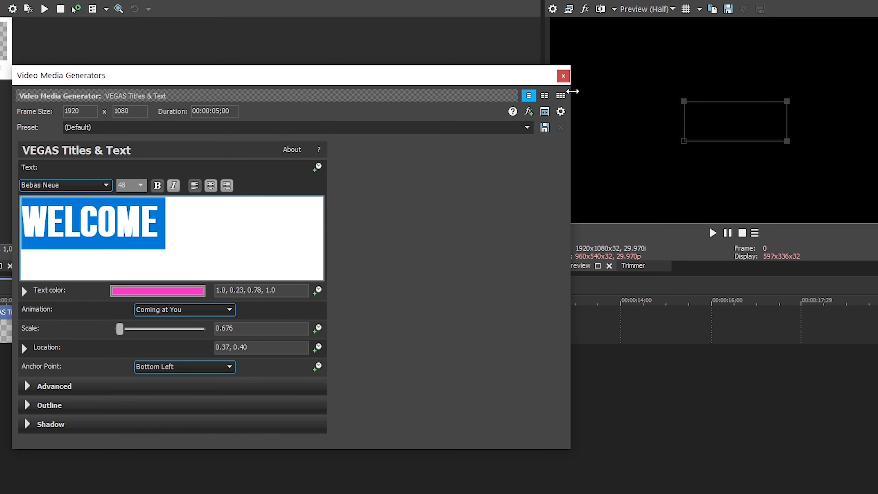
left_click(563, 76)
Play back the title event from its start on the timeline to review its animation
scroll(123, 356, "up", 4)
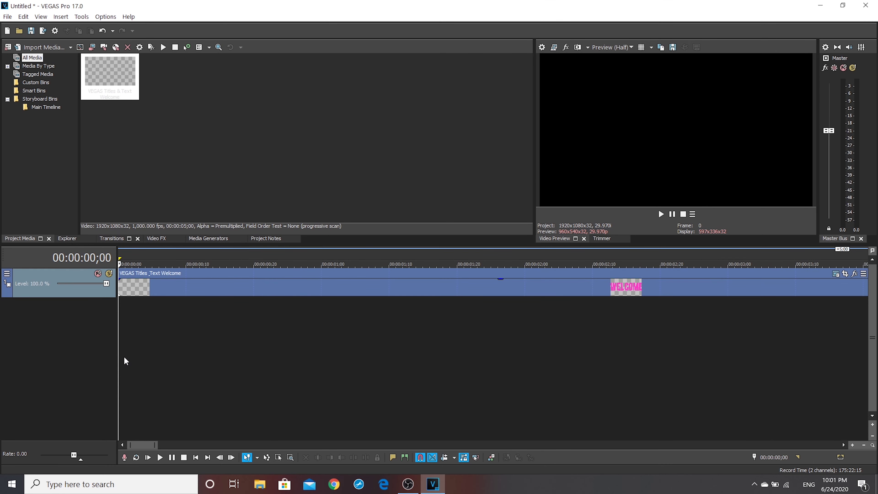
key("space")
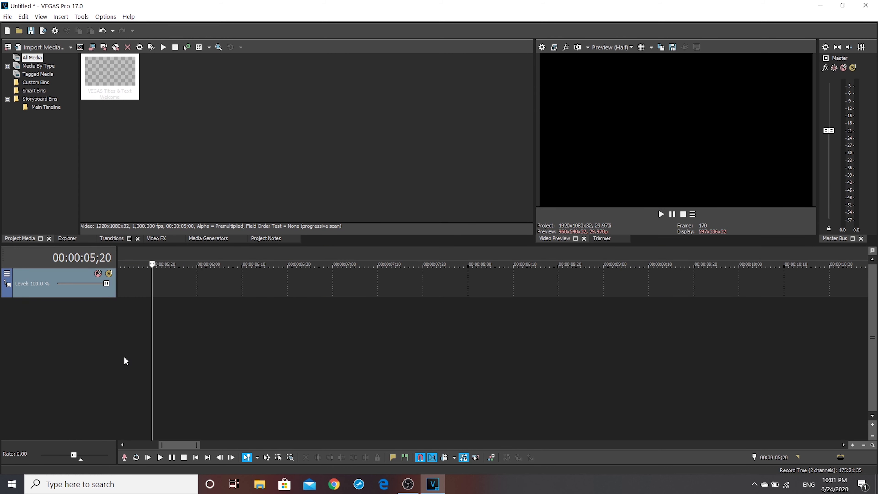
key("space")
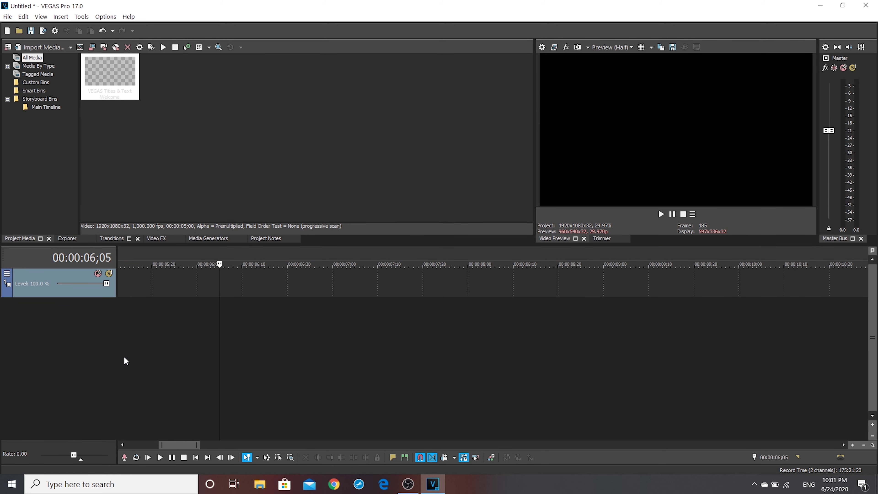
scroll(274, 320, "down", 7)
left_click(294, 287)
key("space")
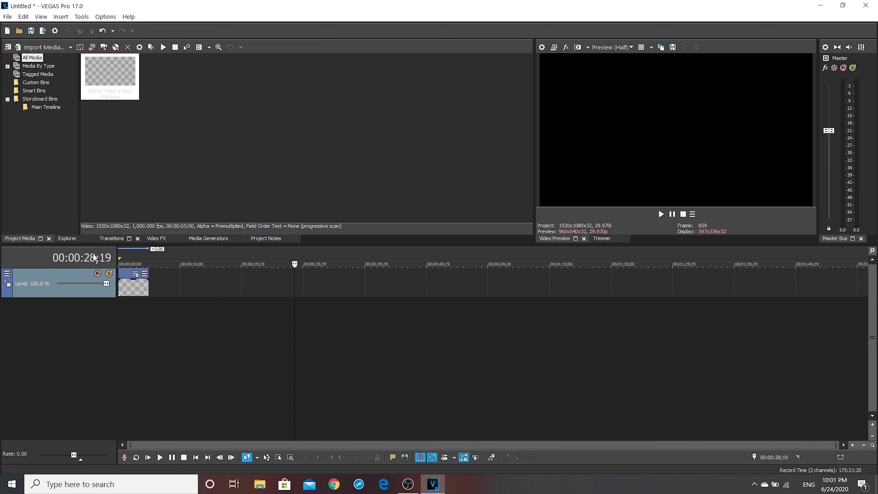
left_click(127, 262)
scroll(458, 304, "up", 6)
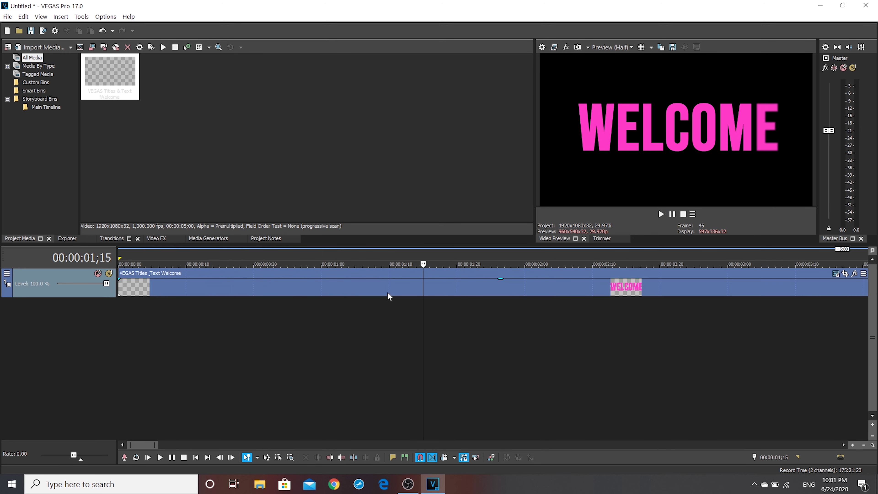
Reopen the Welcome title's generated media settings and change its animation to Dropping words
scroll(624, 304, "down", 3)
scroll(608, 316, "up", 1)
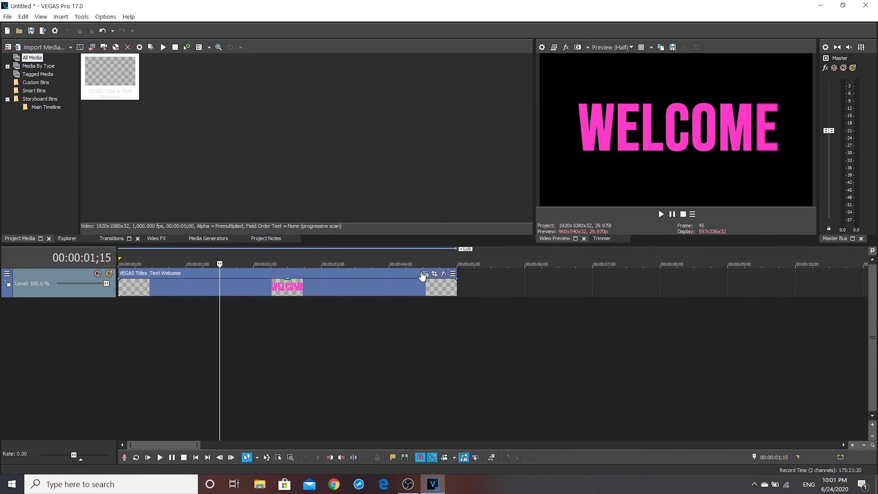
left_click(424, 274)
left_click(285, 273)
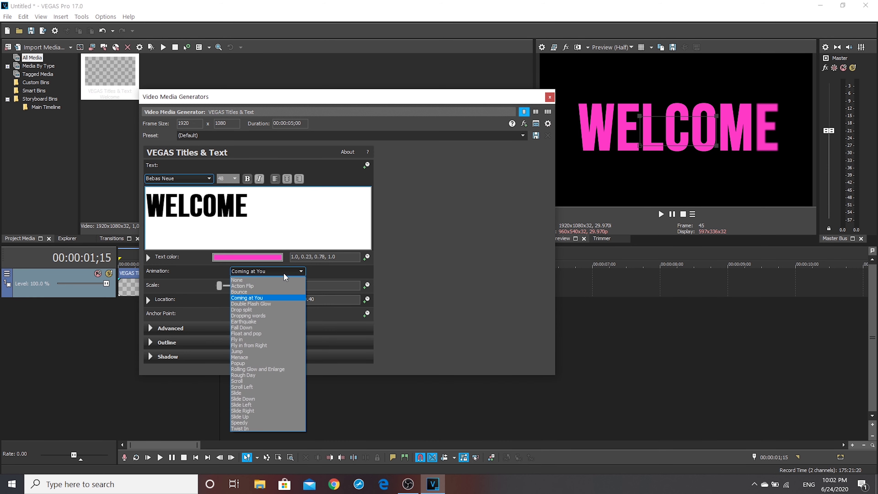
left_click(478, 298)
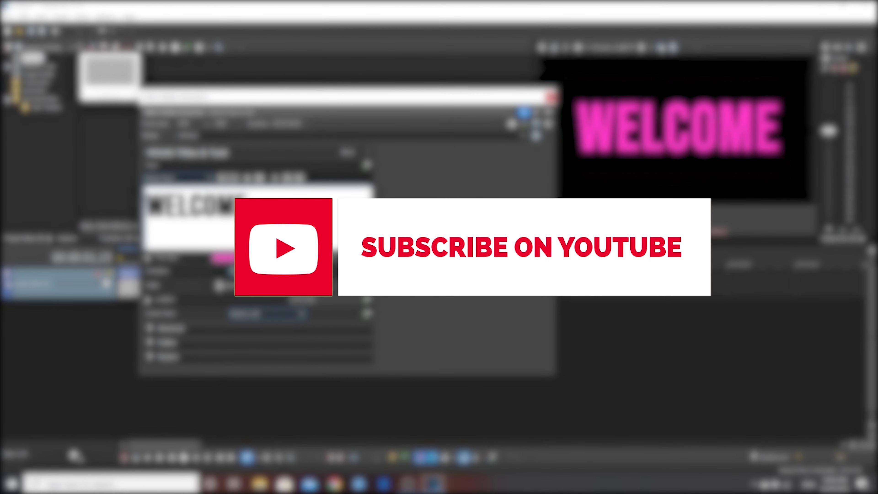
left_click(301, 271)
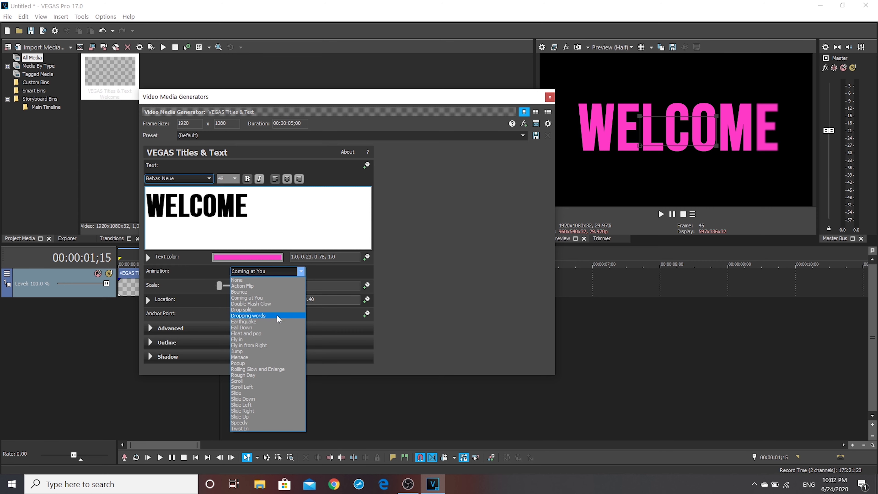
left_click(284, 315)
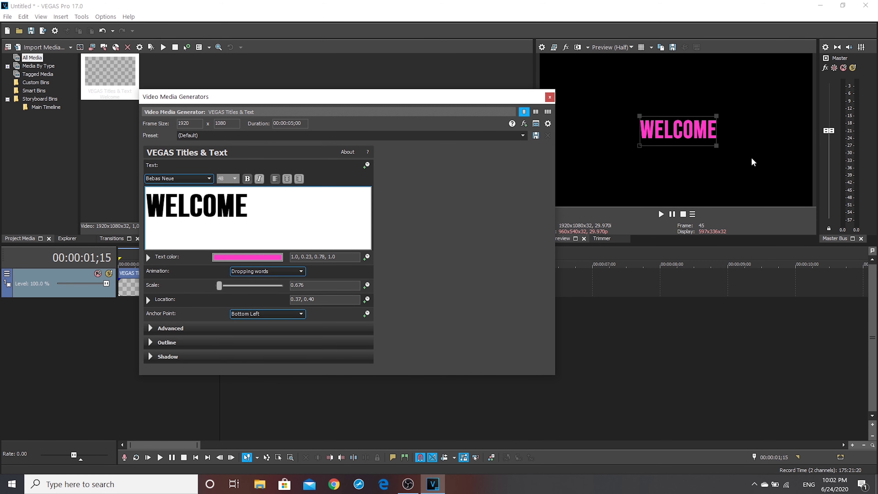
Close the media generator and play back the title from the start of the timeline to review the Dropping words animation
left_click(550, 98)
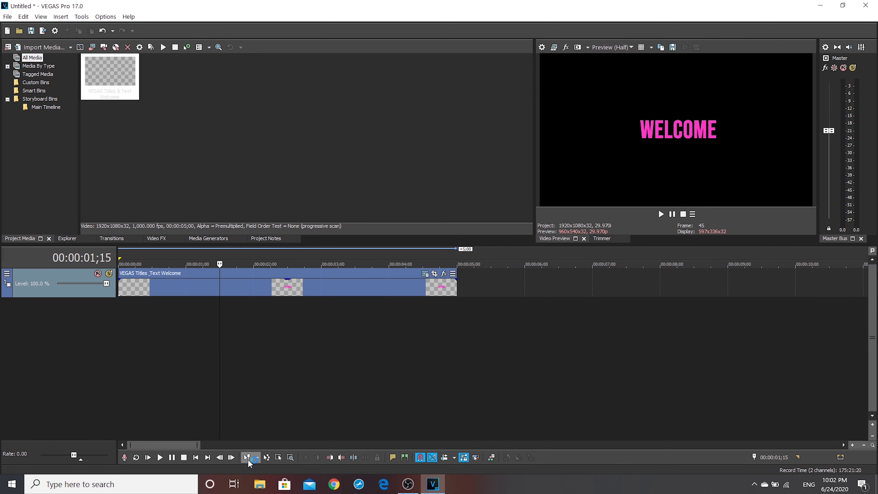
left_click(123, 322)
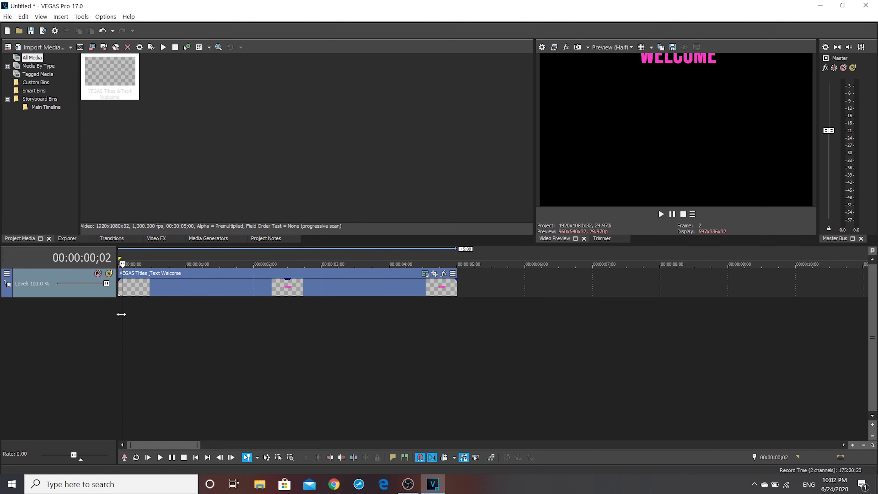
key("space")
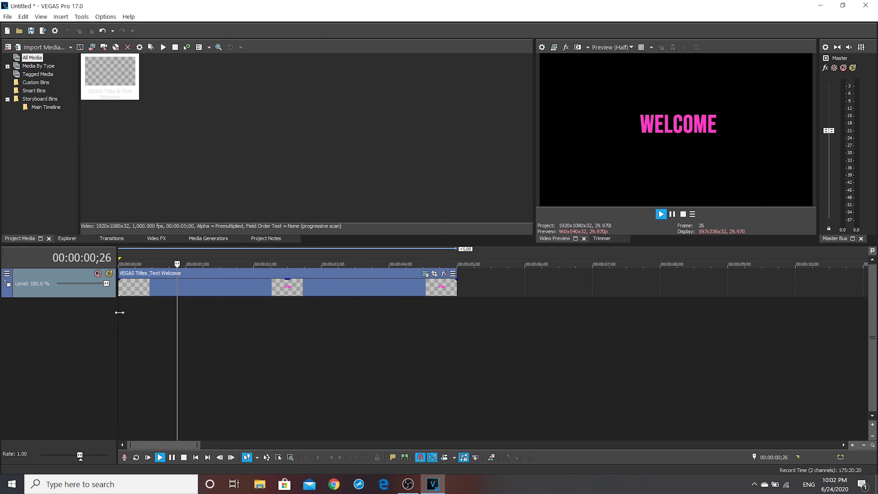
key("space")
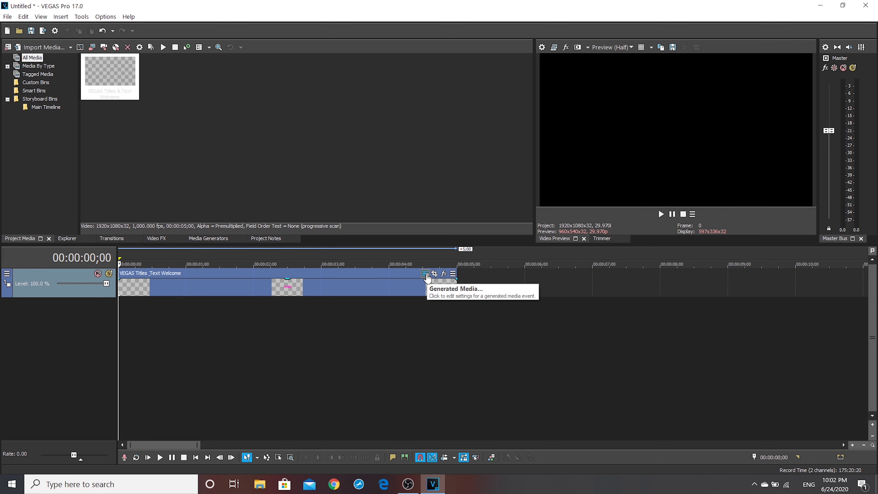
Reopen the title's generated media settings and extend its text to read "Welcome to the club!"
left_click(428, 277)
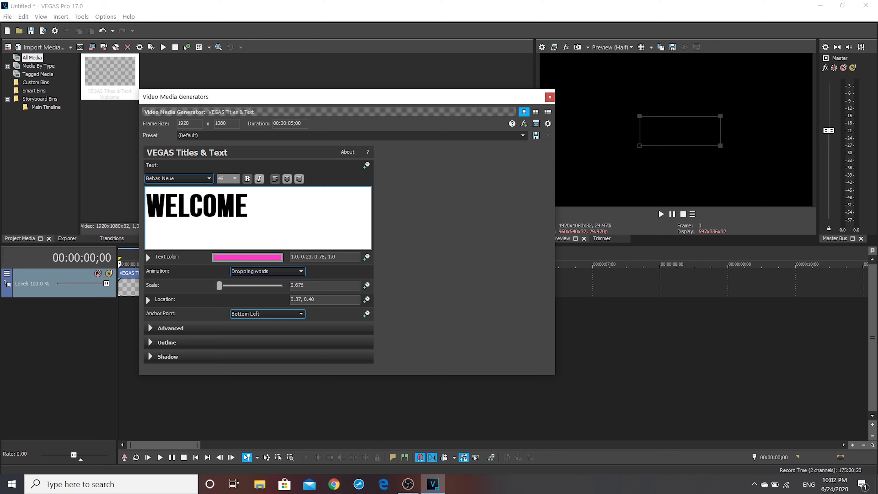
type("TO THE ")
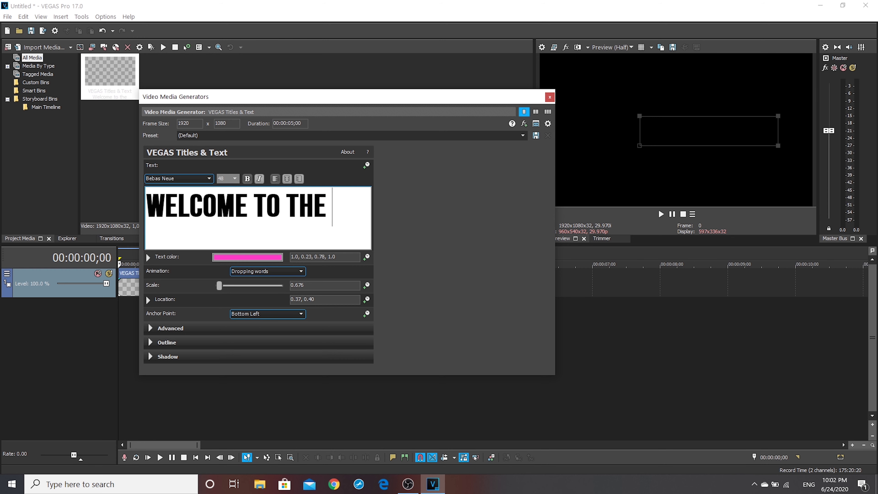
type("CLUB")
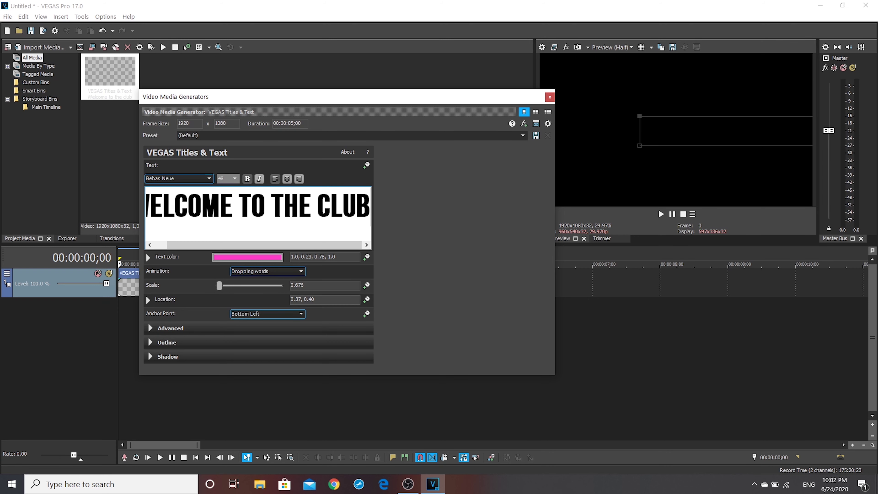
key("BackSpace")
key("BackSpace")
key("BackSpace")
key("BackSpace")
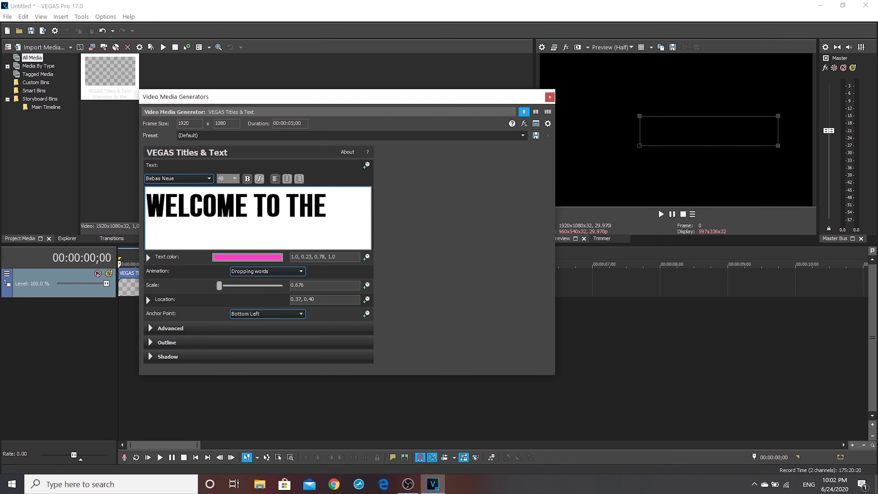
type("CLUHB")
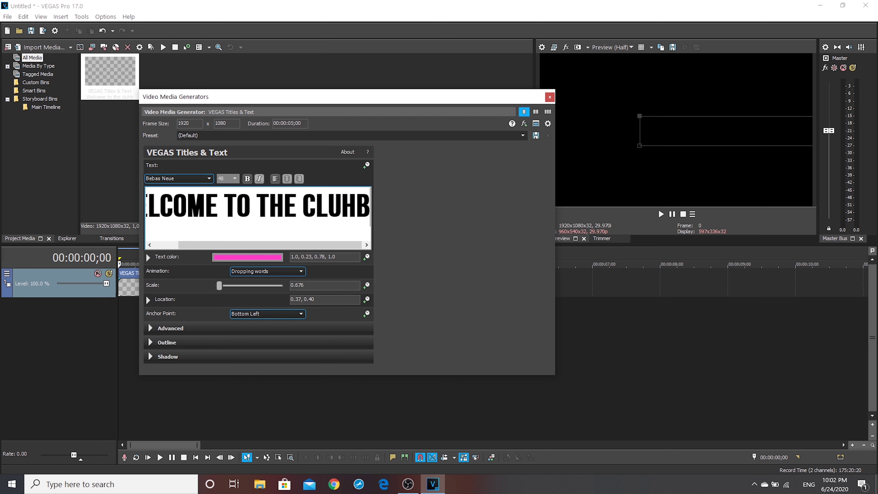
key("BackSpace")
key("BackSpace")
type("B@")
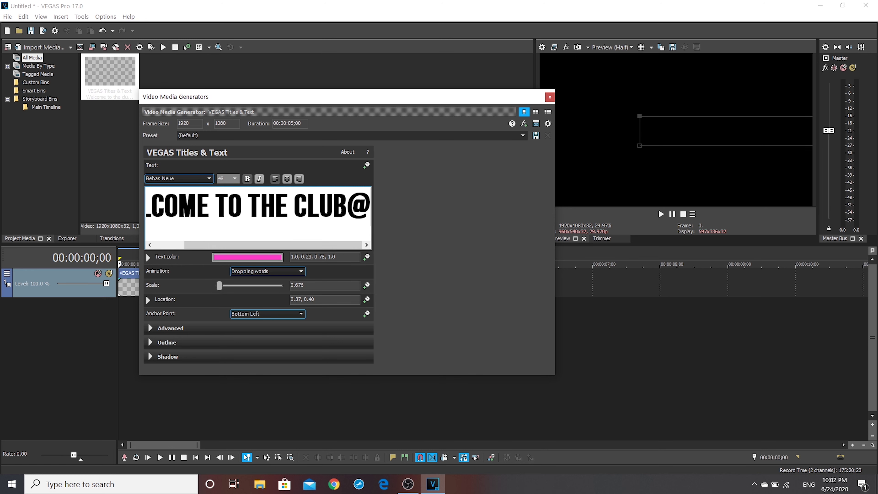
key("BackSpace")
type("!")
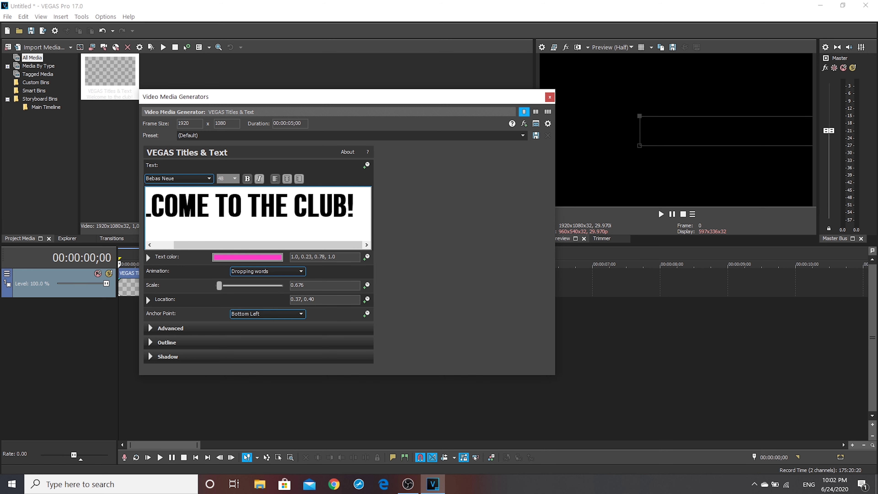
Move the title in the preview to a location of about 0.17, 0.37, close its settings and play it back
left_click_drag(719, 127, 666, 125)
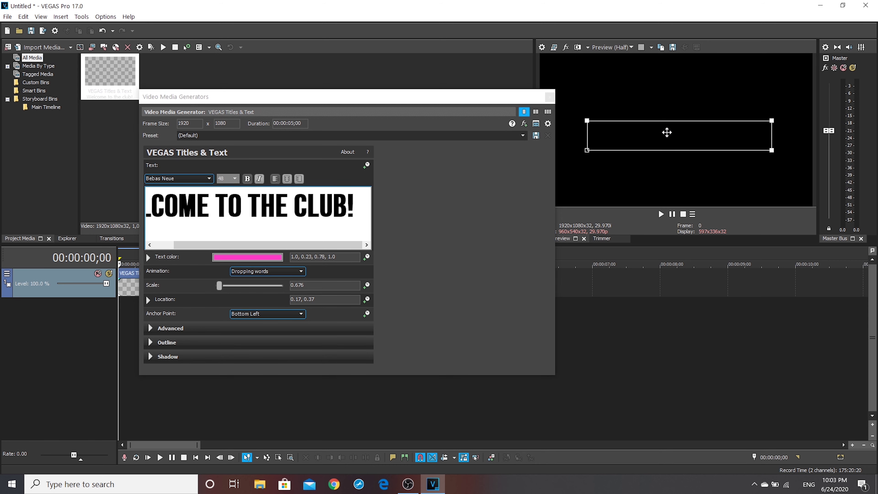
left_click(549, 97)
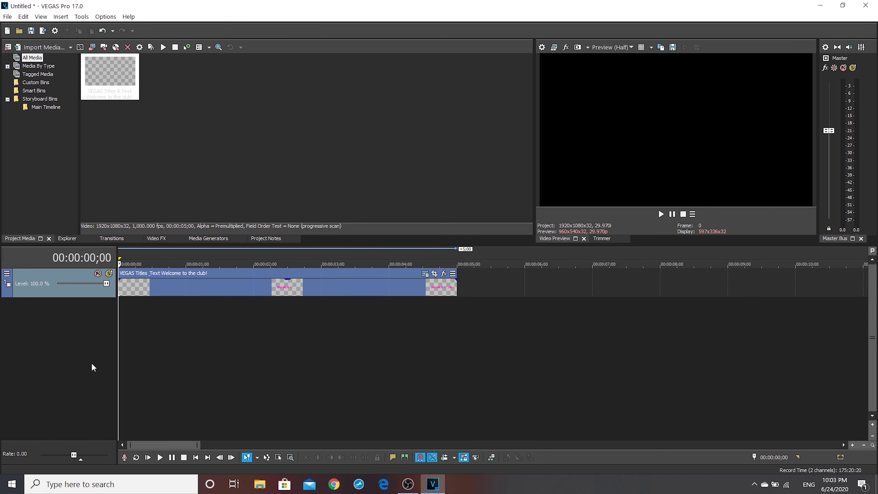
key("space")
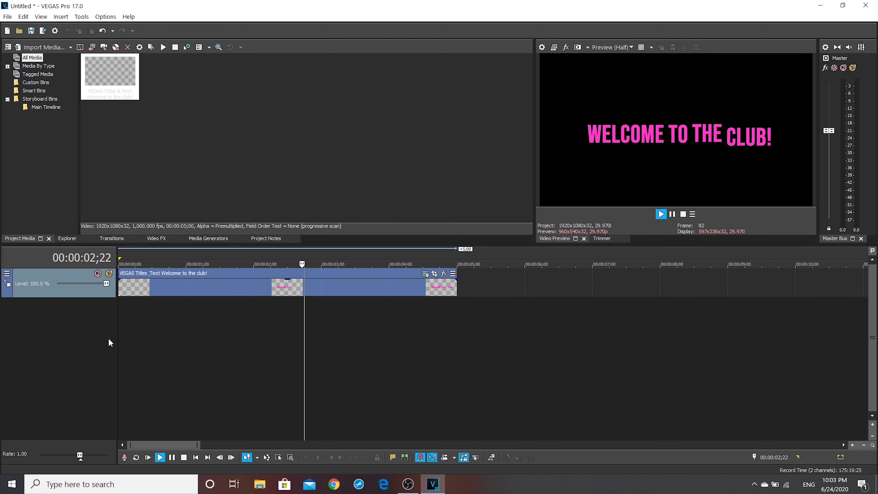
key("Return")
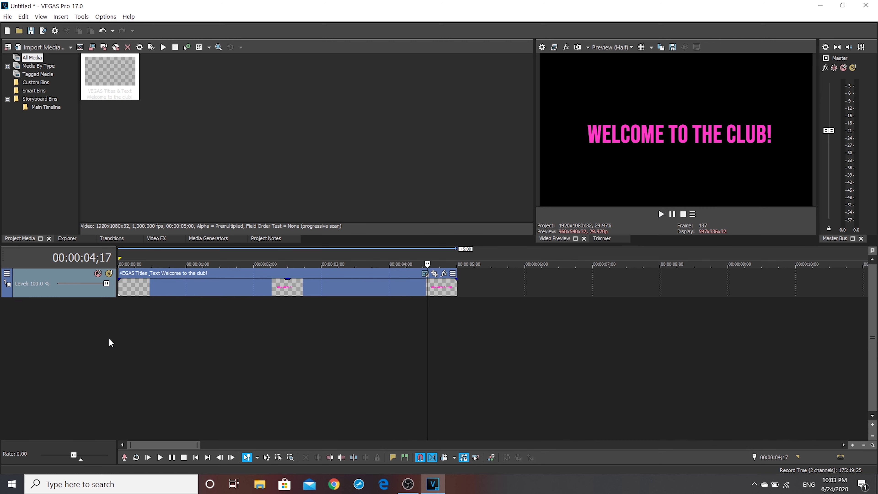
Change the title's animation to Drop split in its generated media settings and close the media generator
left_click(425, 274)
left_click(266, 271)
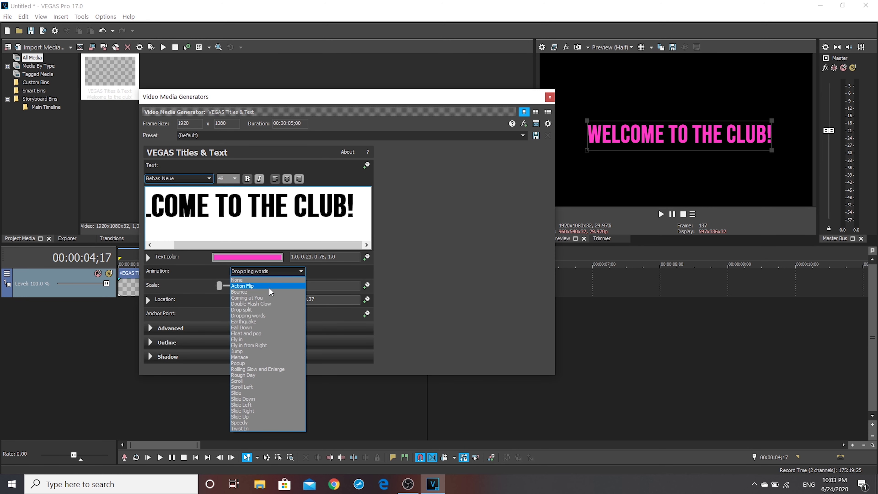
left_click(275, 309)
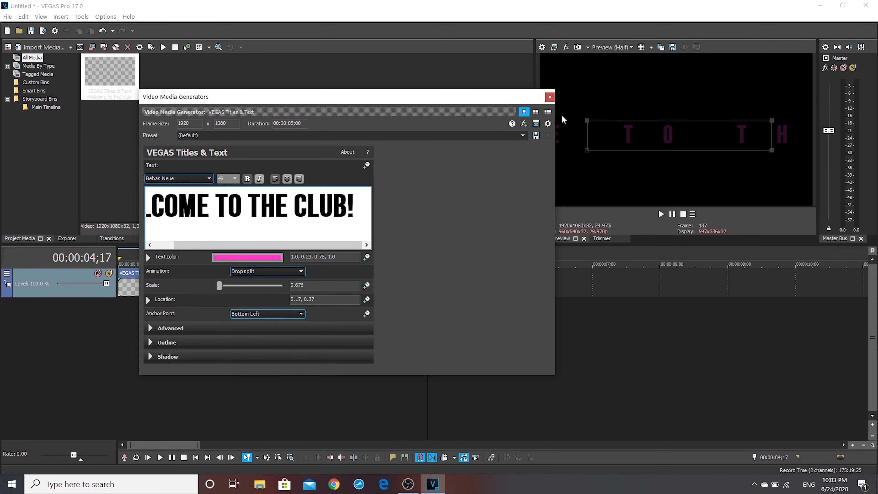
left_click(550, 97)
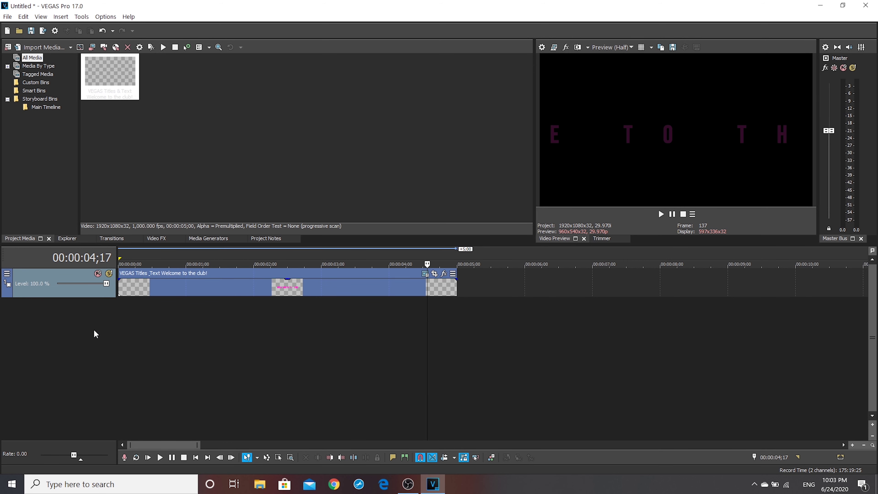
Play back the title event from its start, replaying it to review the Drop split animation
left_click(119, 311)
key("space")
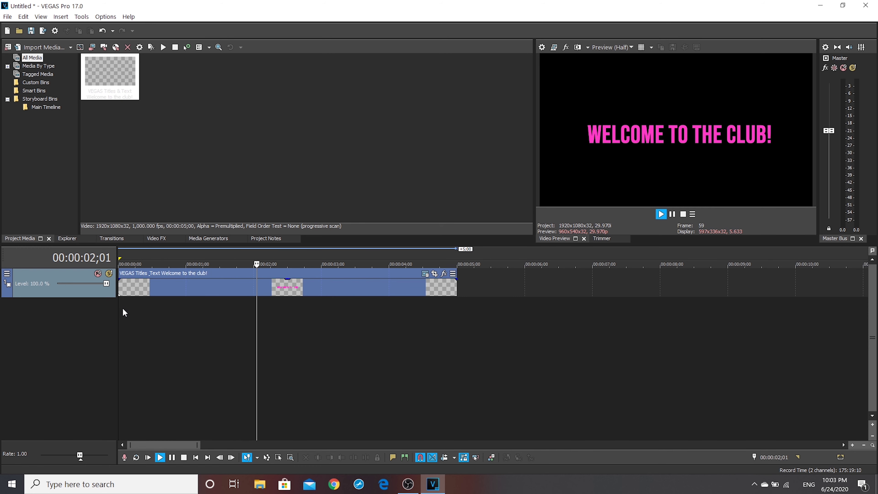
key("space")
key("space")
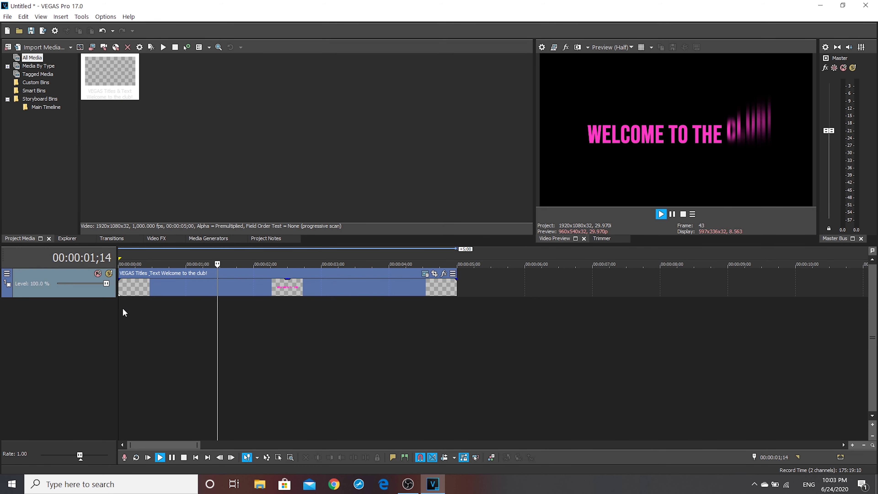